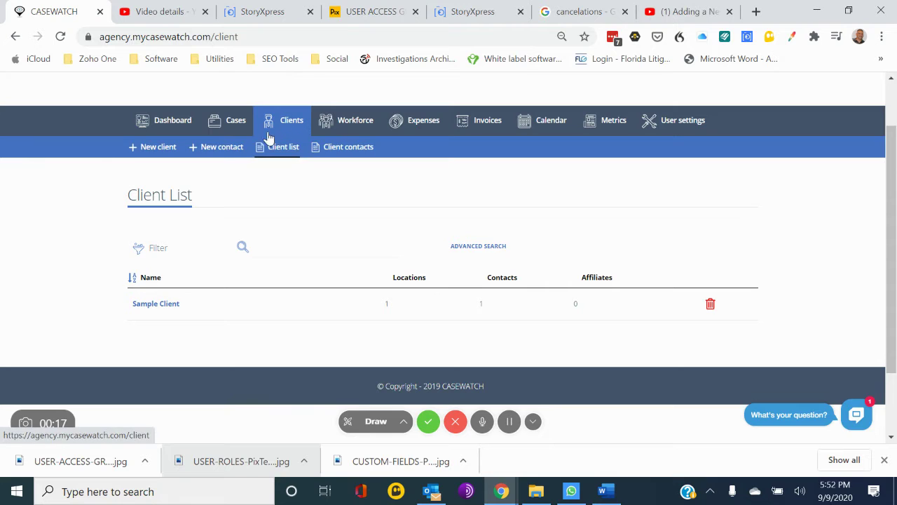
Start a new client named 'General Contractors' and set its client type to Business.
mouse_move(261, 133)
left_click(158, 149)
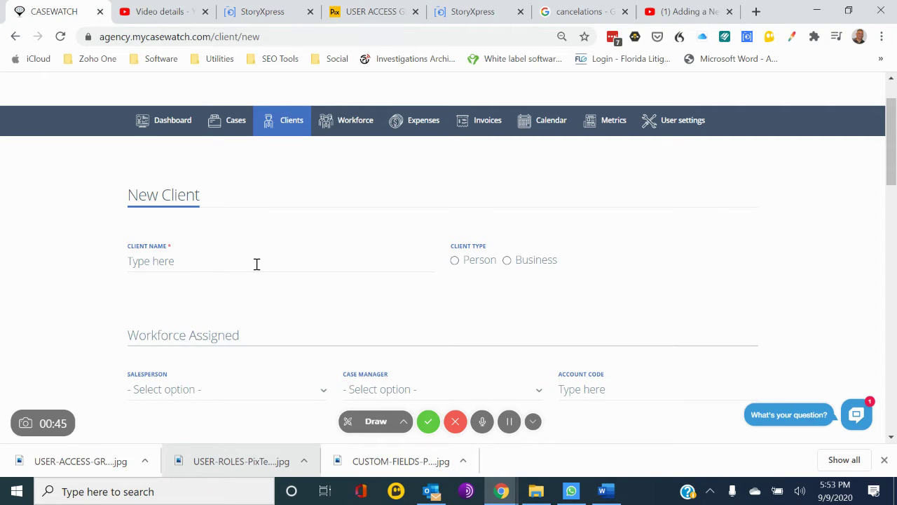
left_click(290, 260)
type("General Contrac")
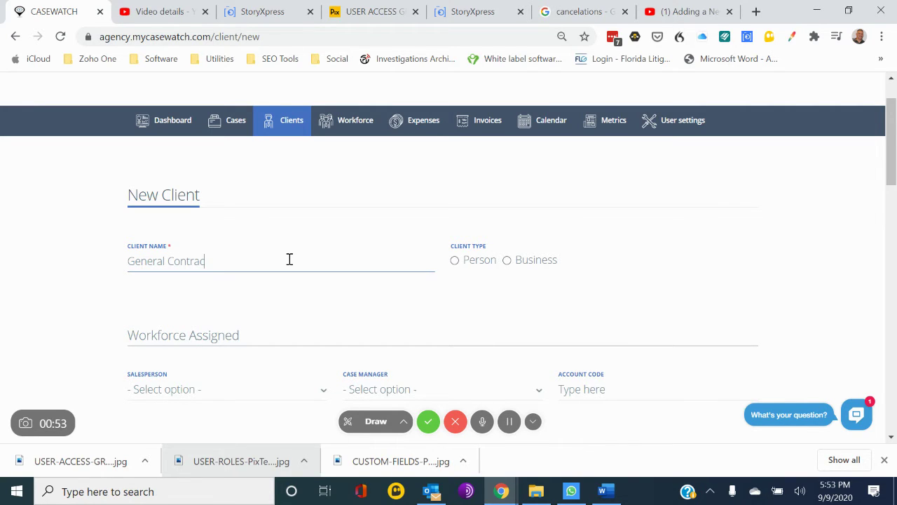
type("tors")
left_click(507, 261)
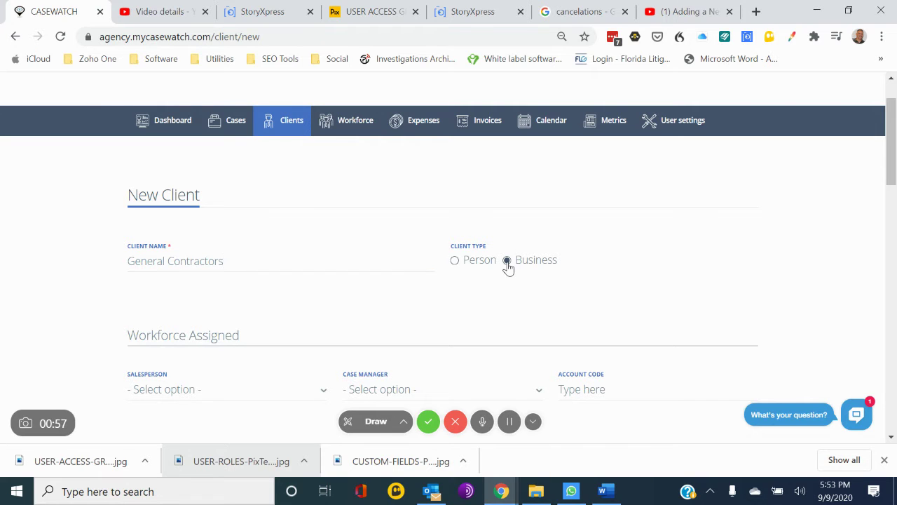
scroll(513, 326, "down", 3)
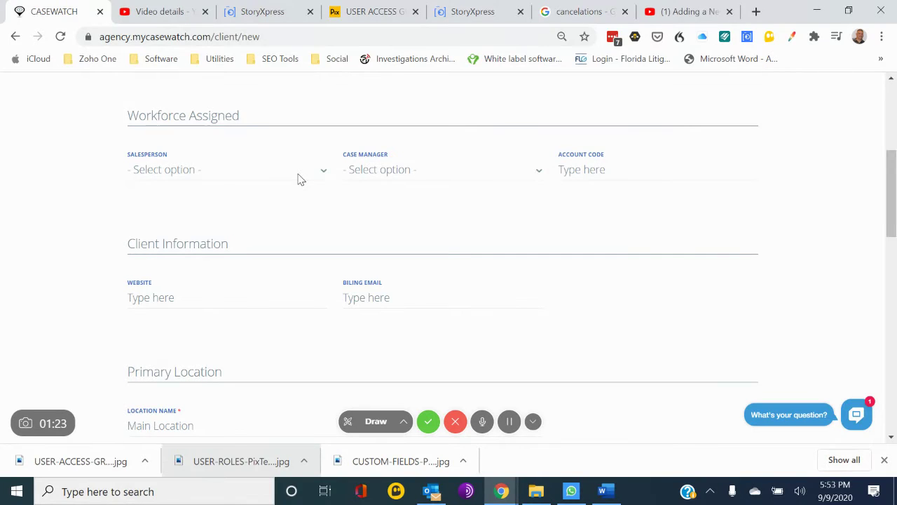
scroll(298, 179, "down", 2)
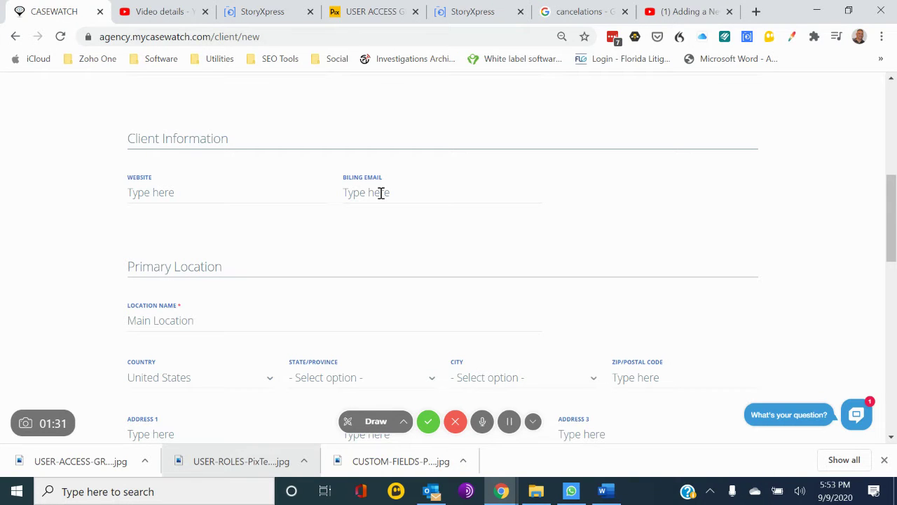
scroll(380, 192, "down", 3)
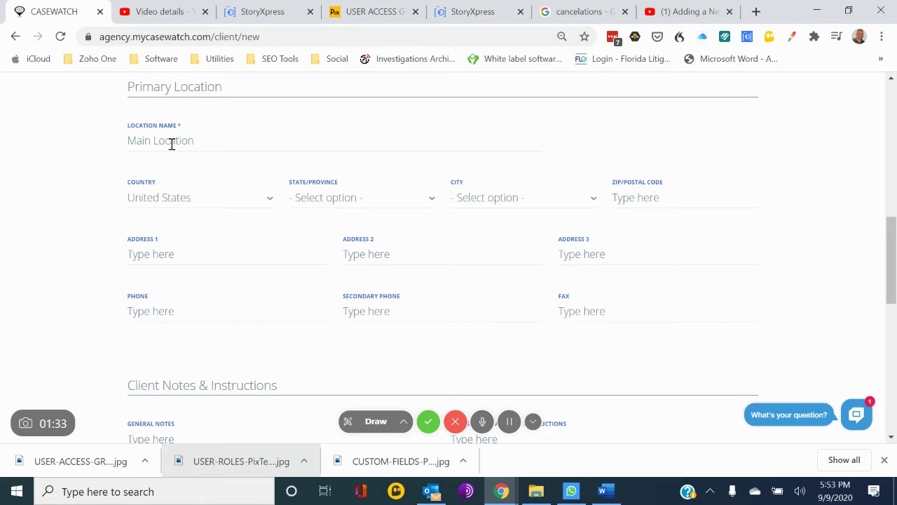
left_click(202, 140)
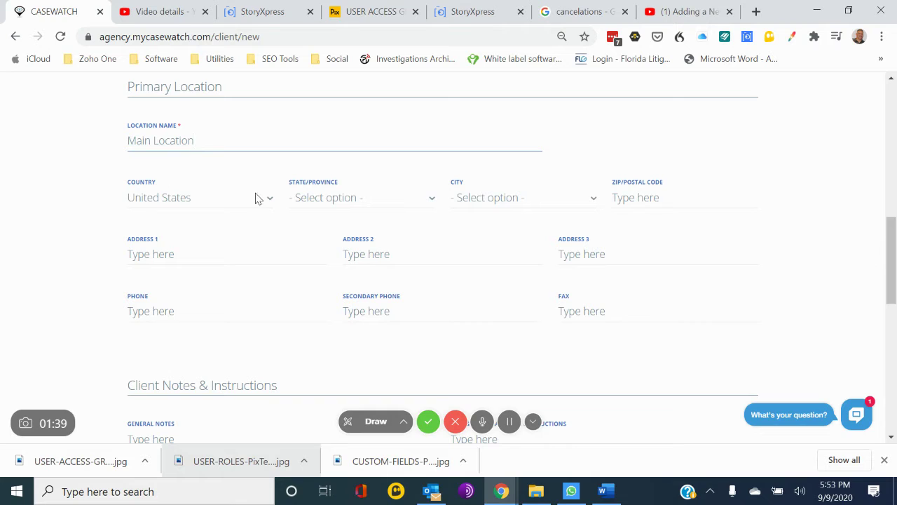
Set the primary location to Florida, Aventura, ZIP 33456.
left_click(346, 197)
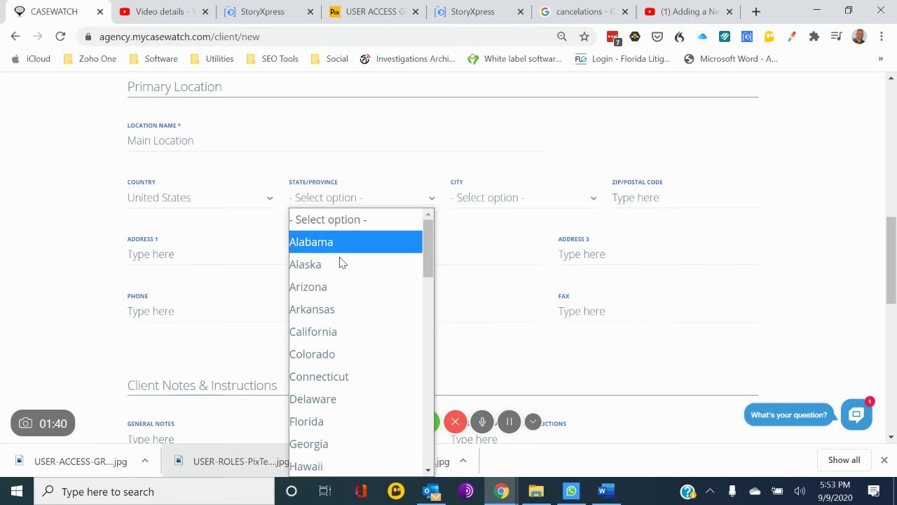
left_click(333, 420)
left_click(522, 198)
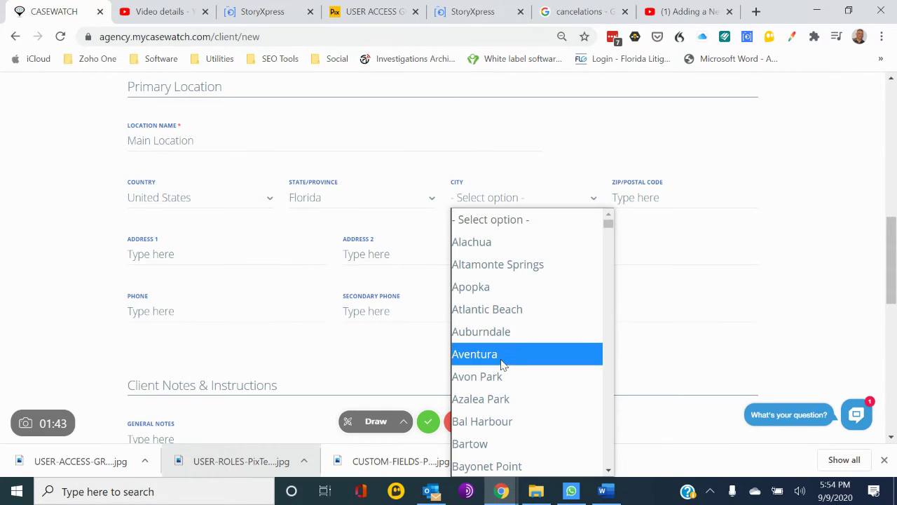
left_click(500, 356)
left_click(663, 201)
type("33456")
left_click(185, 258)
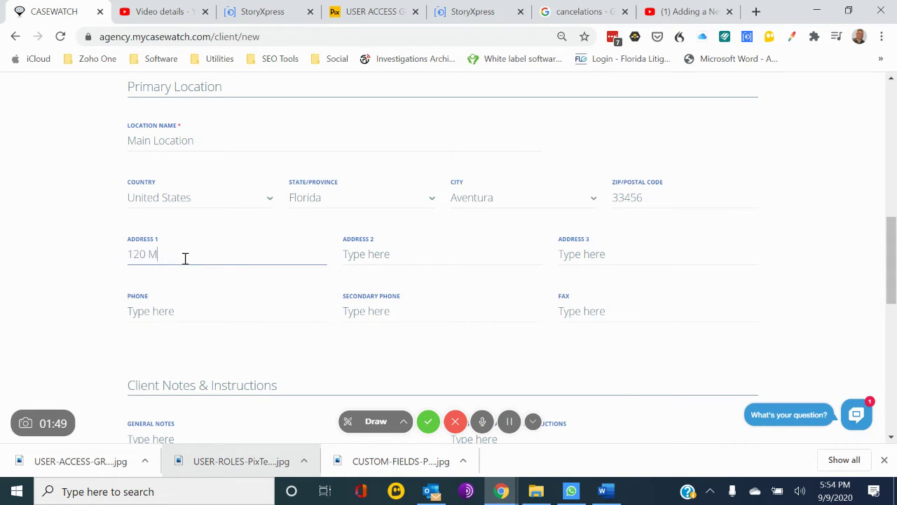
key("BackSpace")
key("BackSpace")
key("BackSpace")
key("BackSpace")
left_click(430, 253)
type("Buildi")
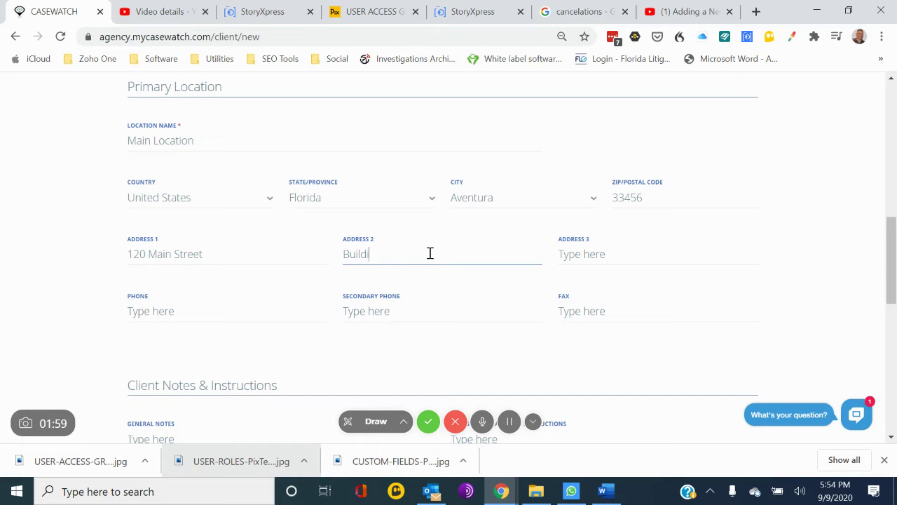
type("ng 2")
key("Tab")
type("Suite 4")
left_click(176, 307)
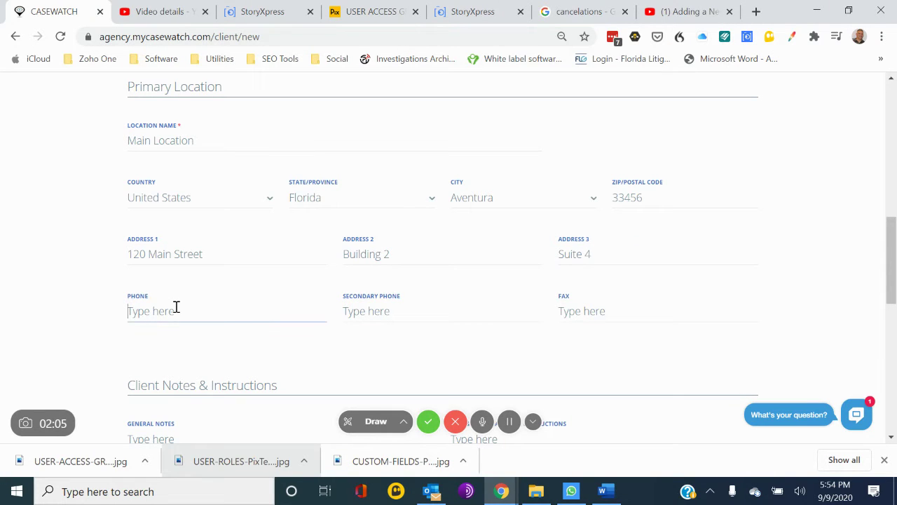
left_click(438, 316)
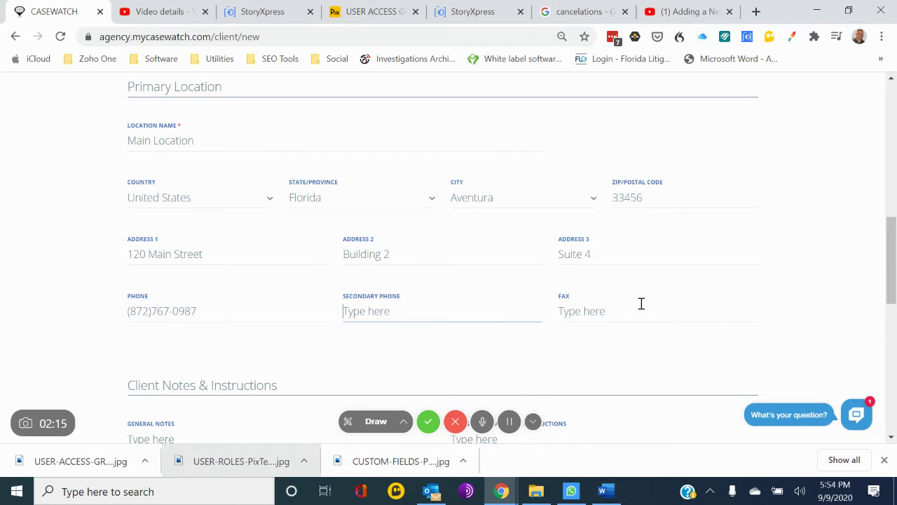
Scroll to Client settings and show the Case Type Restrictions choices, Workers' Compensation and Human Resources.
scroll(641, 303, "down", 2)
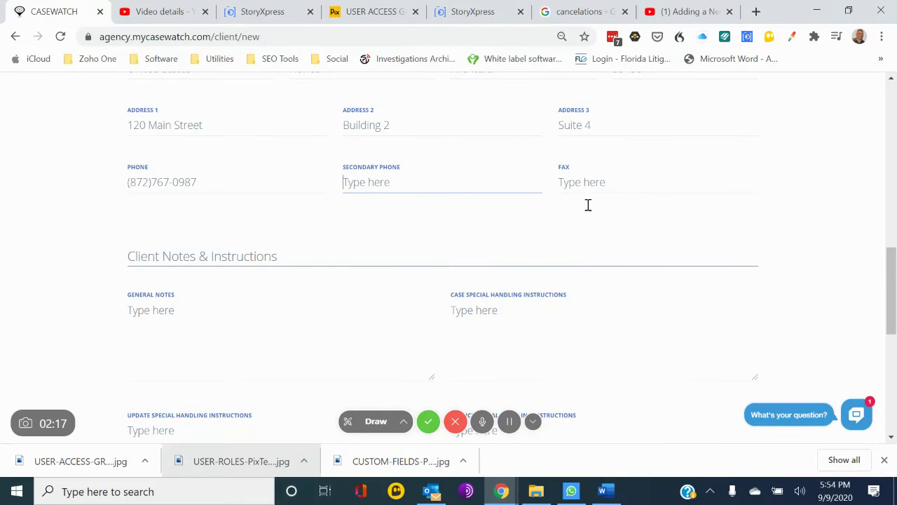
scroll(403, 284, "down", 1)
scroll(403, 284, "down", 1)
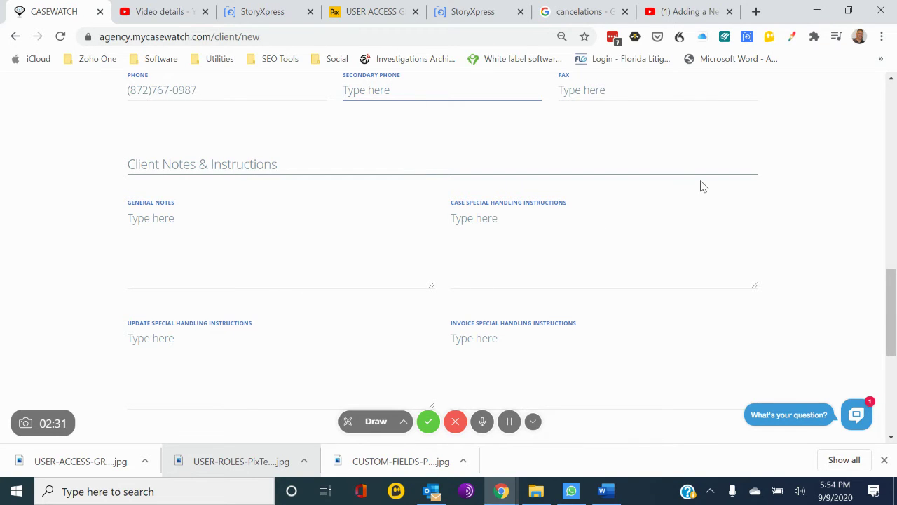
scroll(701, 186, "down", 3)
scroll(703, 187, "down", 2)
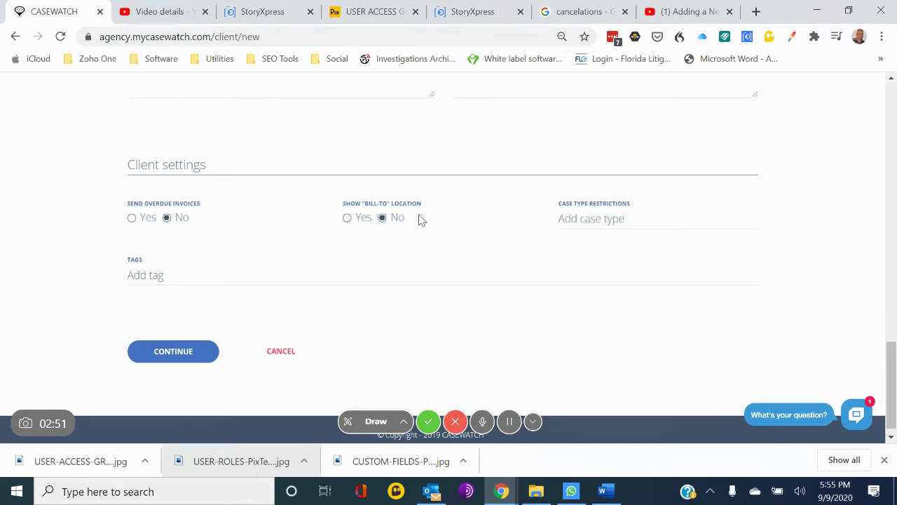
left_click(594, 223)
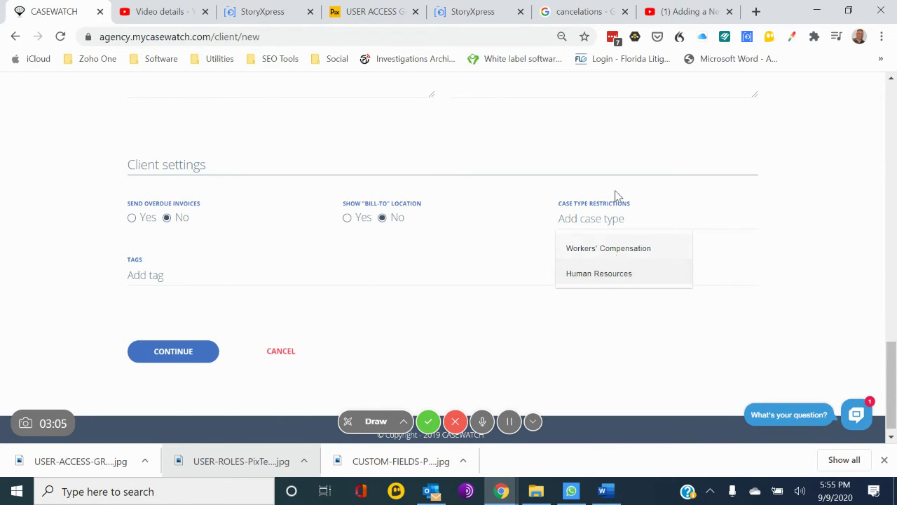
Choose Human Resources in Case Type Restrictions and close the remaining choices.
scroll(324, 265, "up", 11)
scroll(323, 265, "down", 10)
scroll(324, 264, "down", 2)
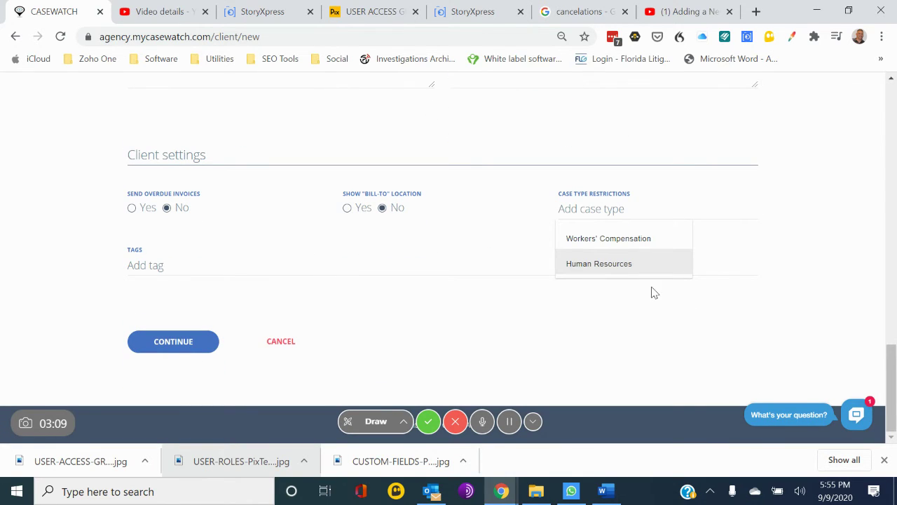
left_click(603, 264)
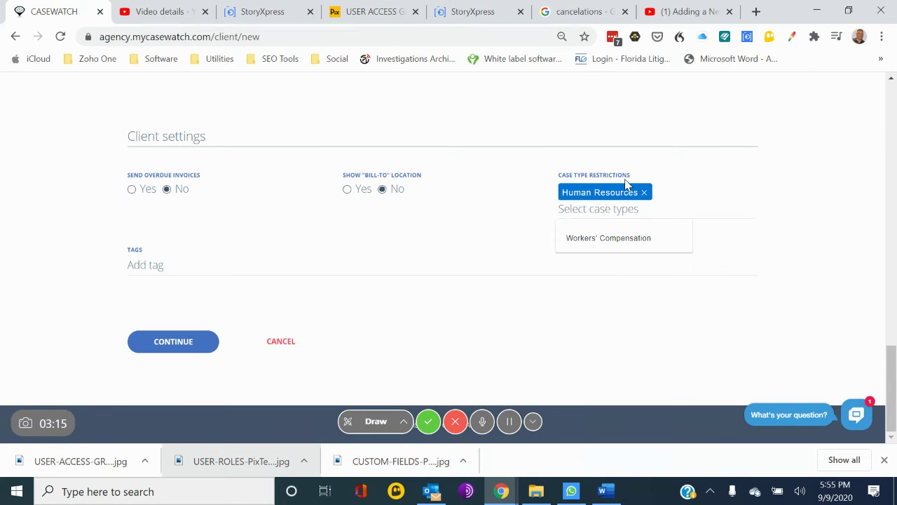
left_click(175, 341)
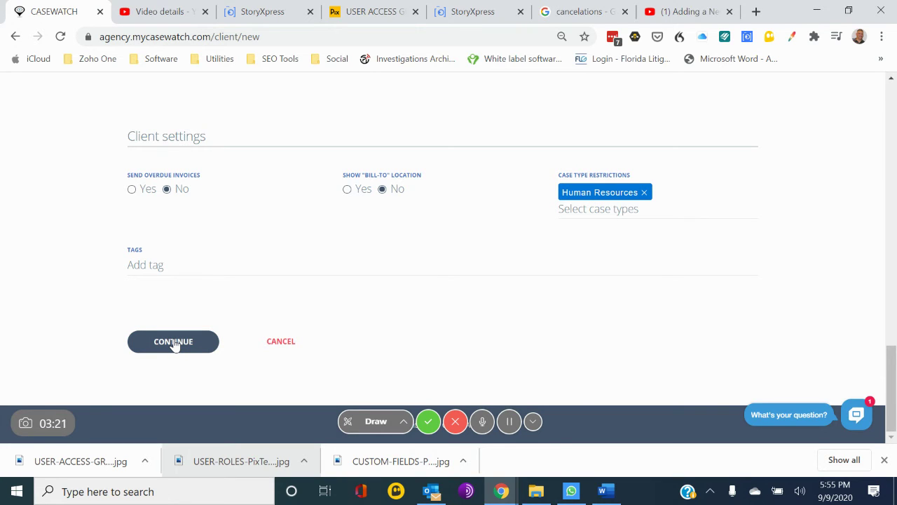
left_click(175, 343)
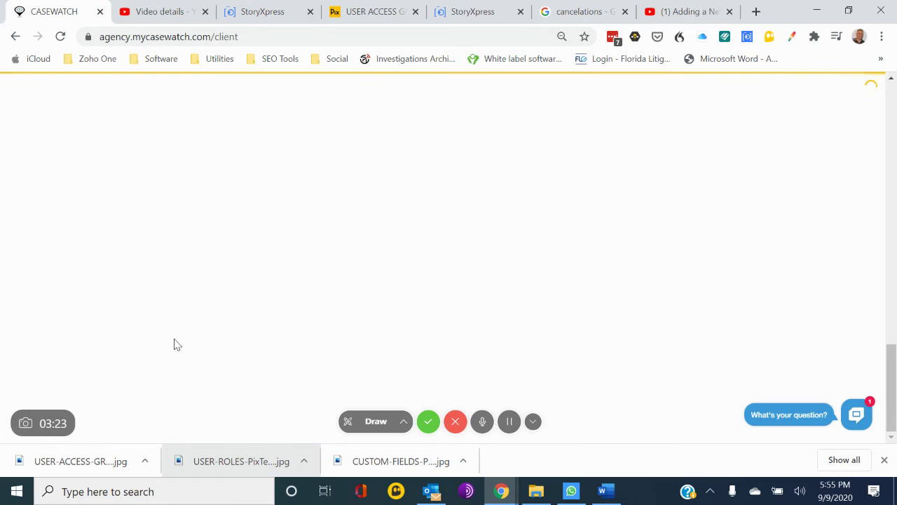
scroll(178, 345, "up", 13)
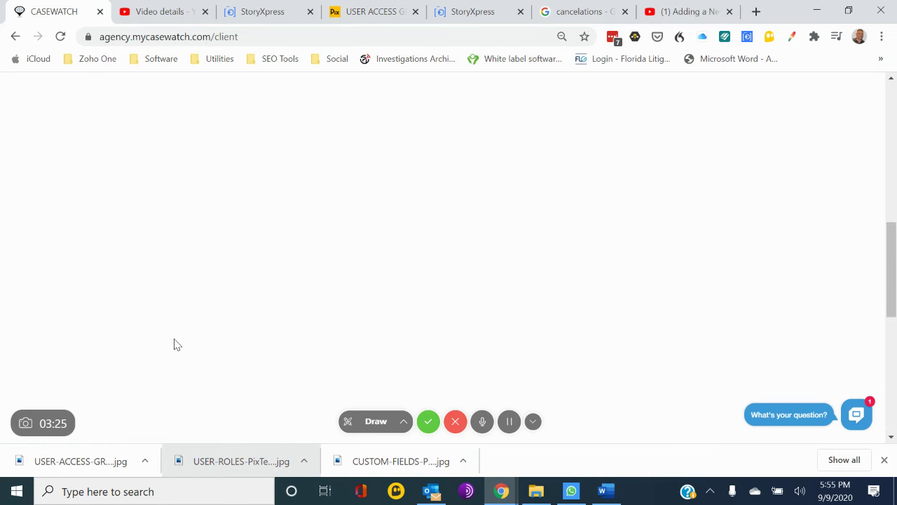
scroll(177, 345, "down", 4)
scroll(175, 337, "up", 1)
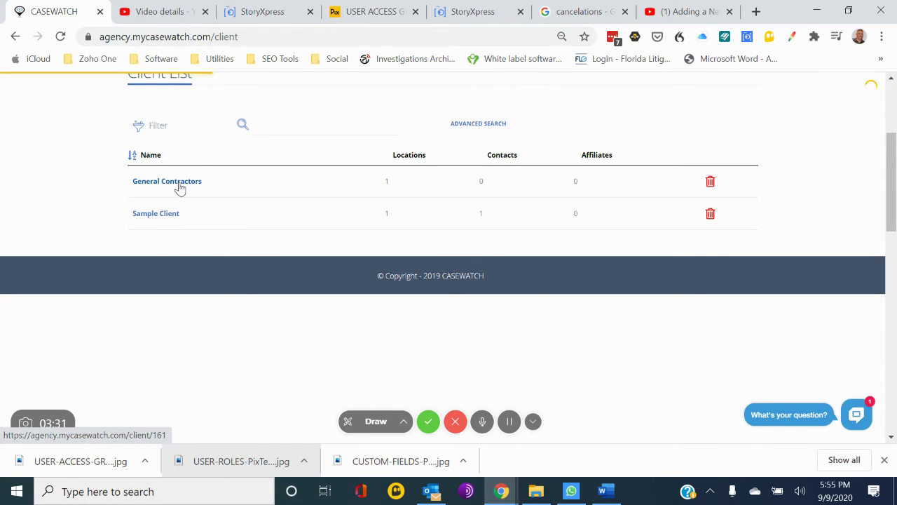
left_click(186, 183)
scroll(511, 317, "down", 8)
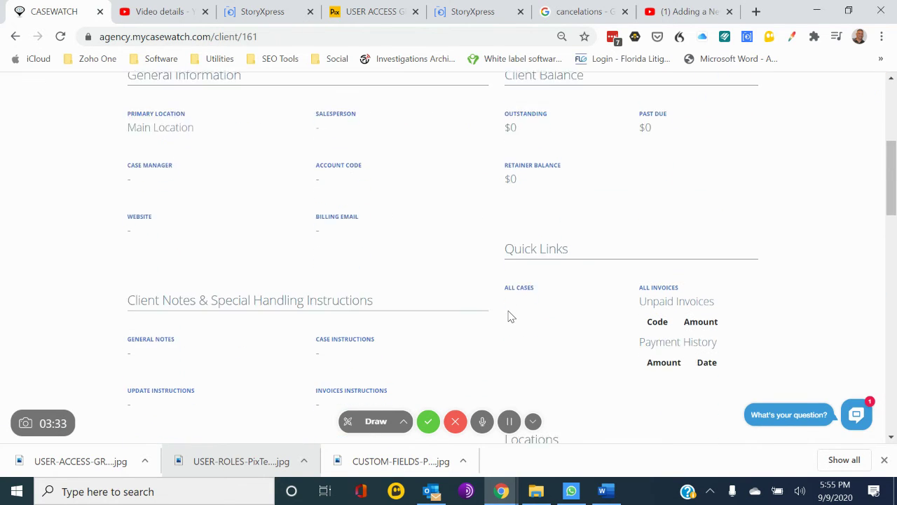
scroll(511, 317, "down", 2)
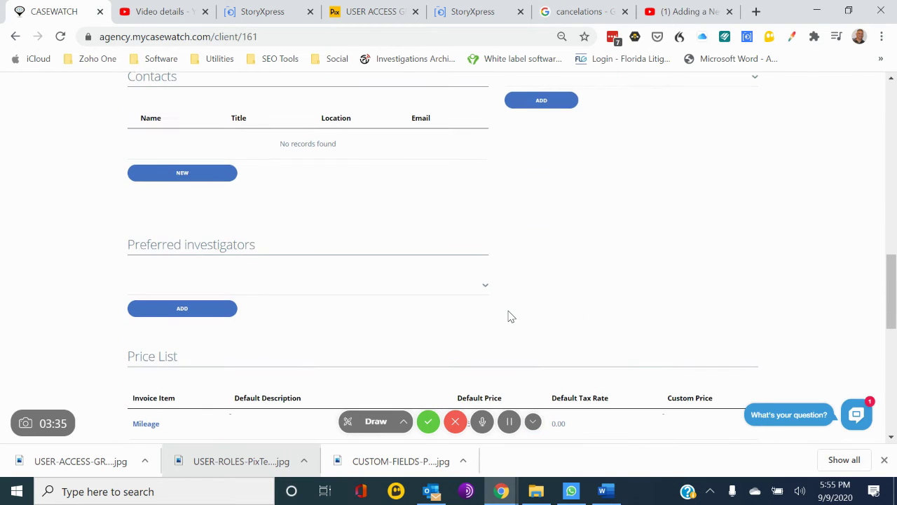
scroll(511, 316, "up", 1)
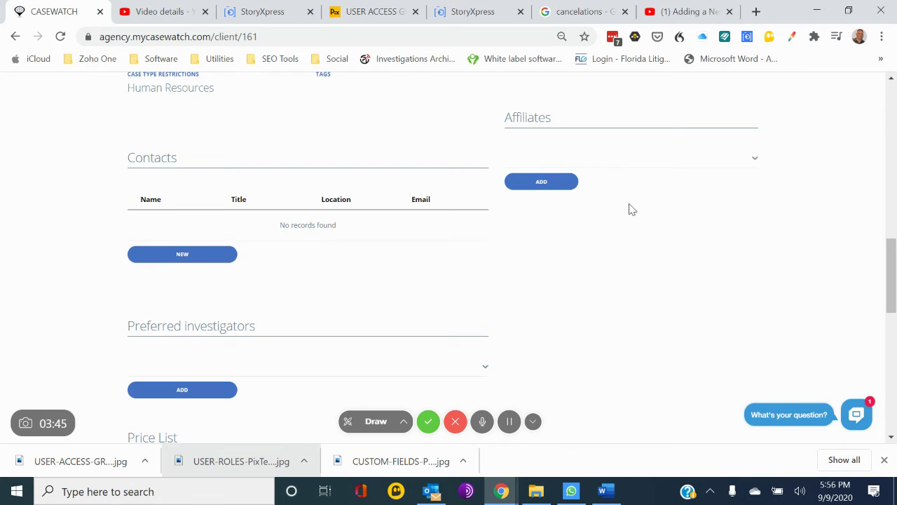
scroll(628, 209, "down", 1)
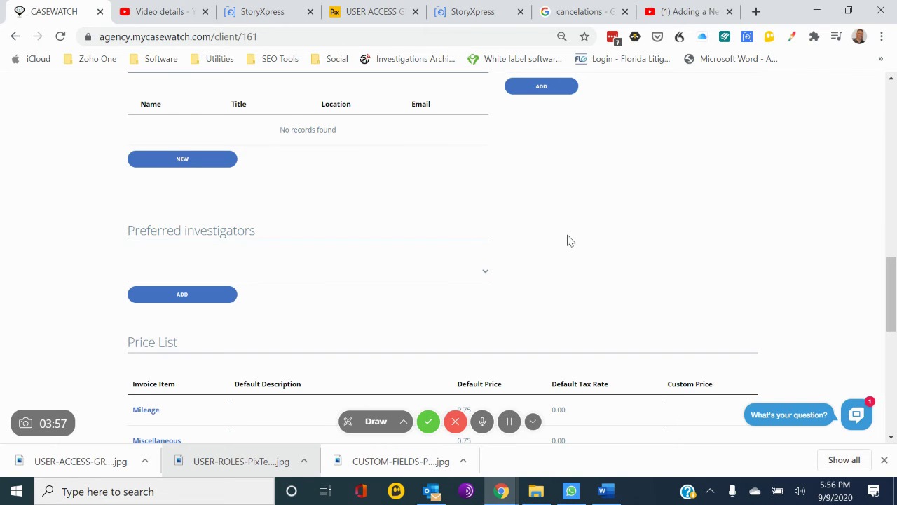
scroll(569, 240, "down", 3)
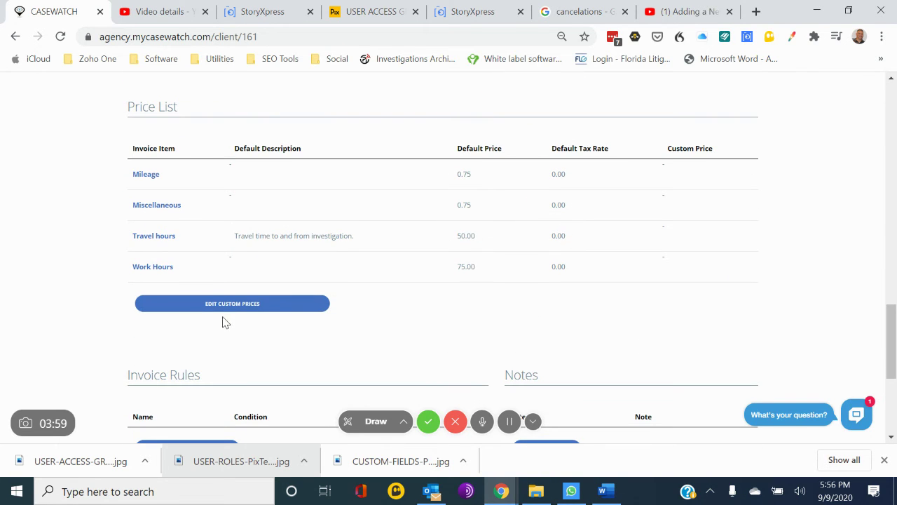
left_click(232, 304)
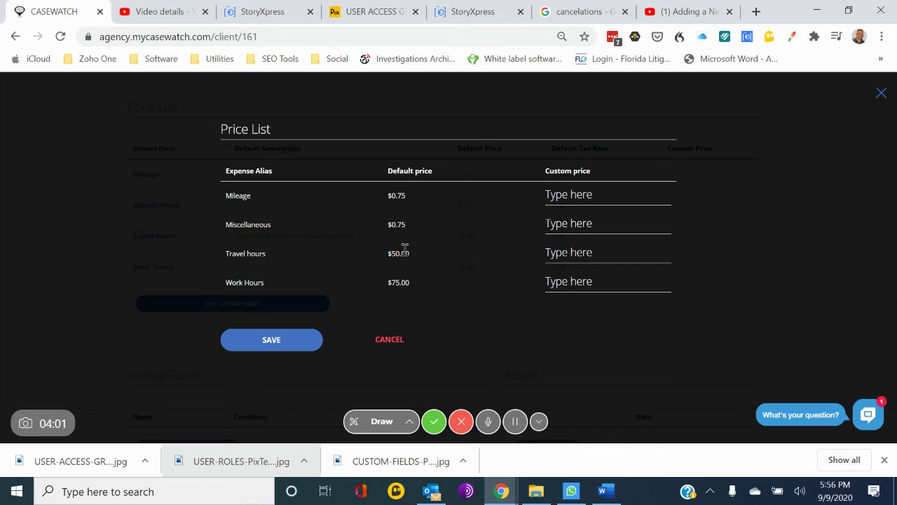
Enter 0.60 as the Mileage custom price and save the client price list.
left_click(576, 196)
type("0.60")
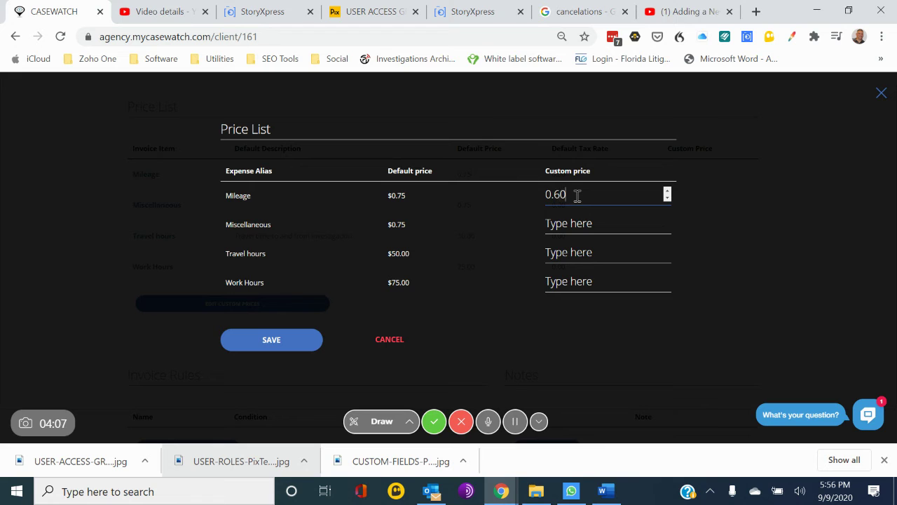
left_click(284, 347)
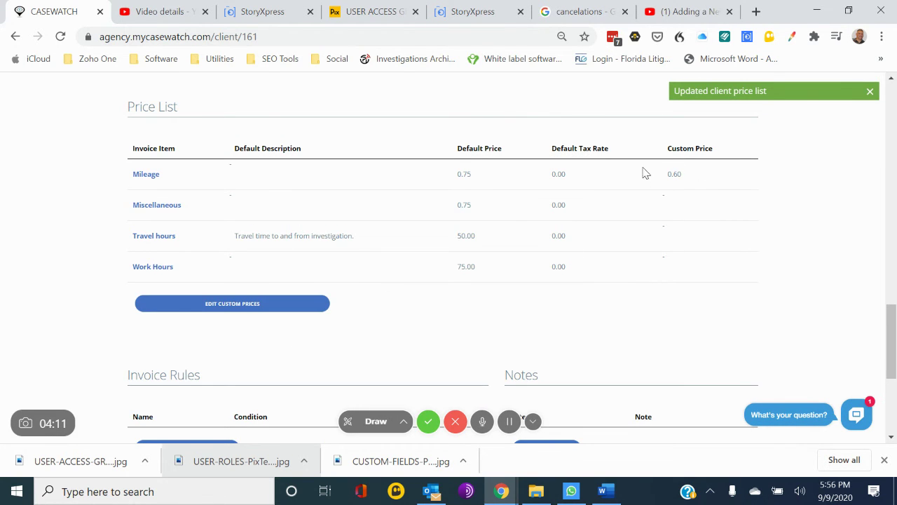
scroll(677, 194, "down", 3)
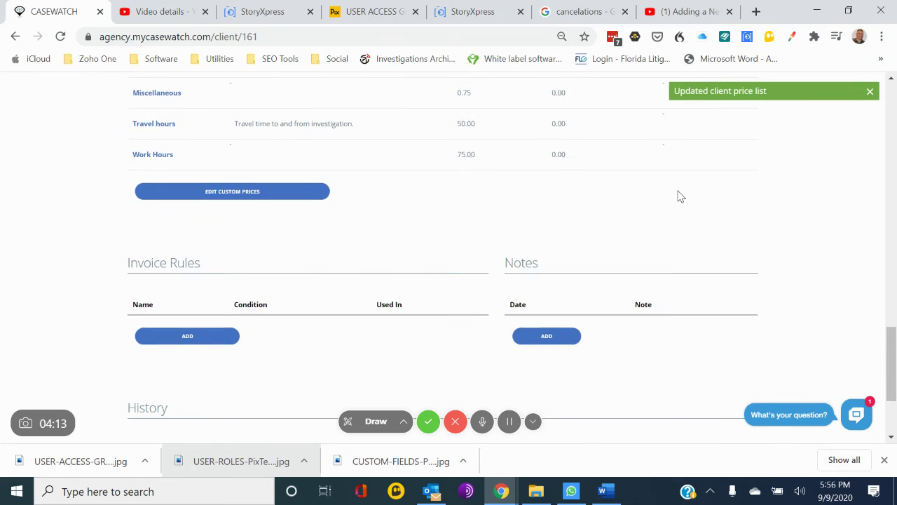
Add a new invoice rule for General Contractors with Mileage as the limited quantity.
left_click(186, 273)
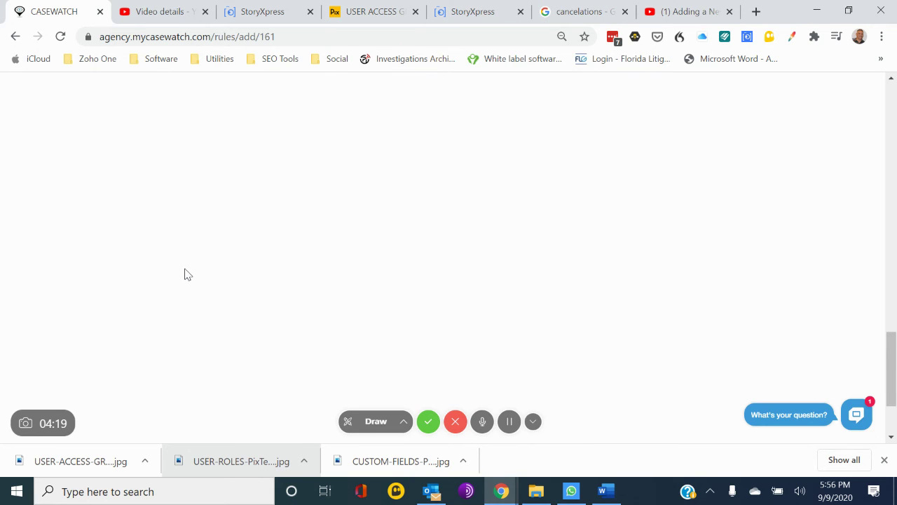
scroll(187, 275, "up", 15)
scroll(188, 274, "down", 1)
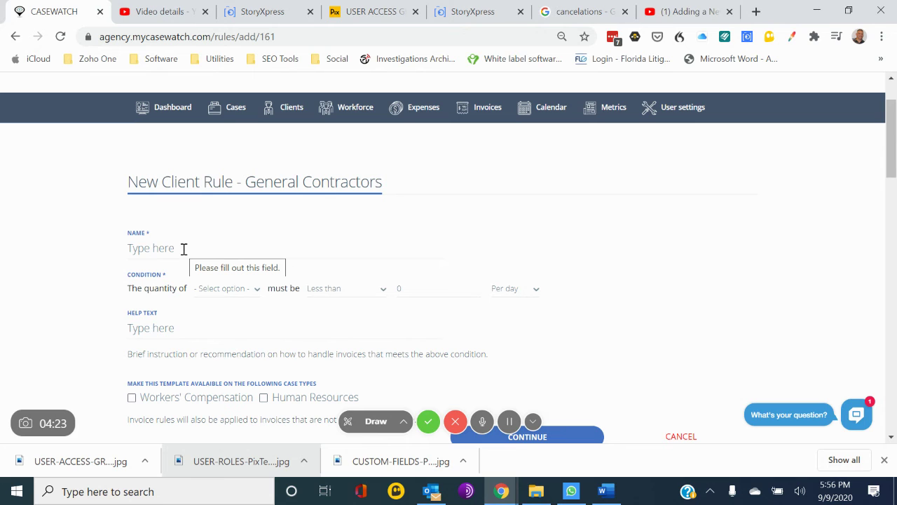
left_click(238, 289)
scroll(238, 294, "down", 1)
scroll(239, 294, "down", 1)
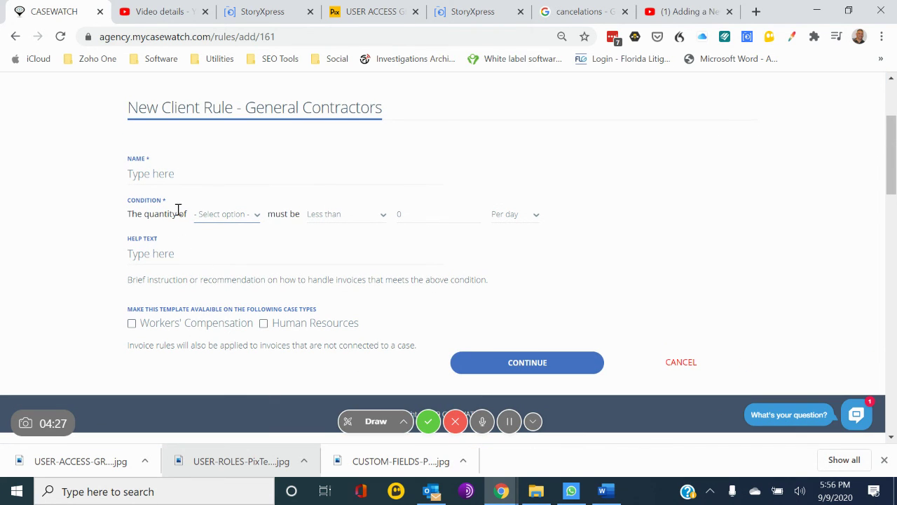
left_click(233, 215)
left_click(220, 258)
Set the condition to Less than 200 per day, then cancel the rule unsaved.
left_click(335, 217)
left_click(338, 237)
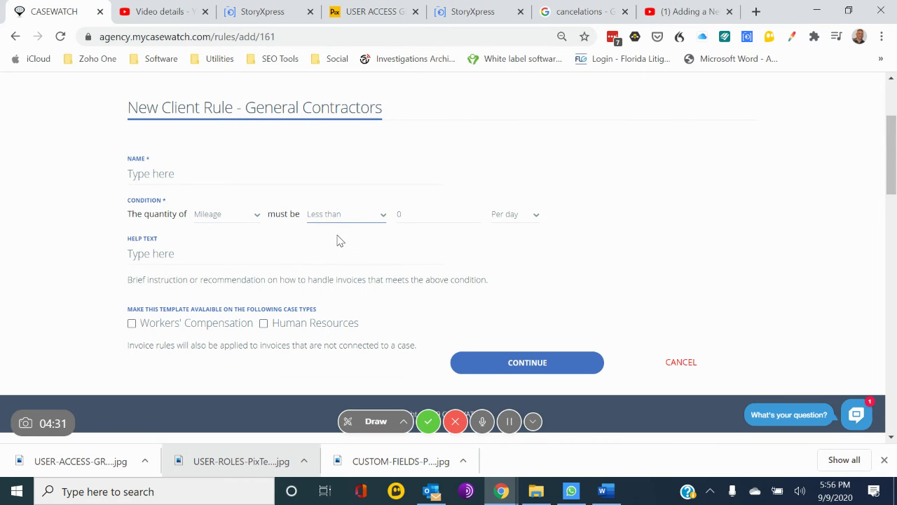
left_click(420, 210)
key("BackSpace")
type("200")
left_click(683, 369)
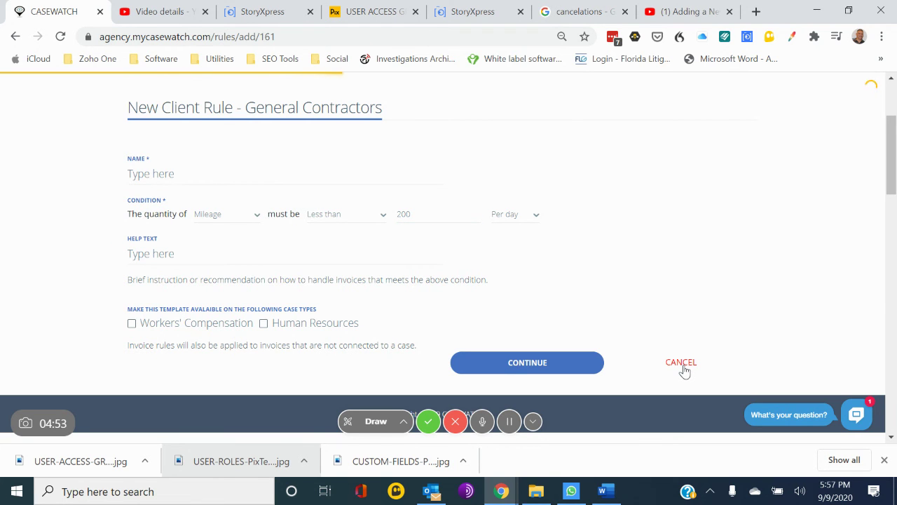
Open a blank New Client Note form from the Notes section, then return to the Price List.
scroll(498, 358, "down", 4)
scroll(498, 357, "down", 8)
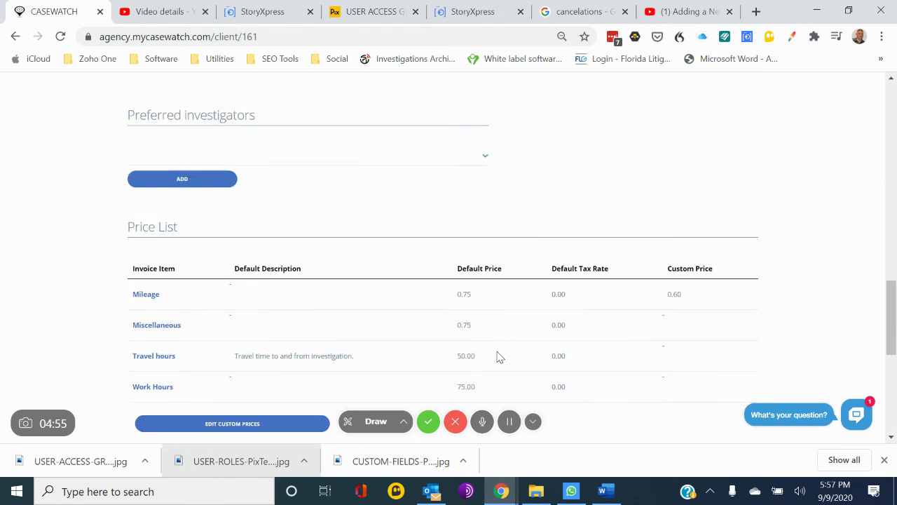
scroll(498, 358, "down", 4)
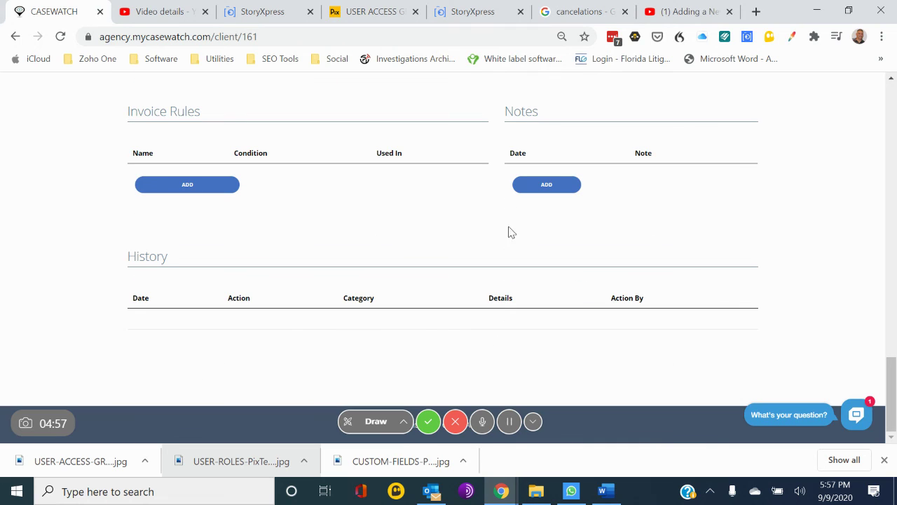
left_click(546, 190)
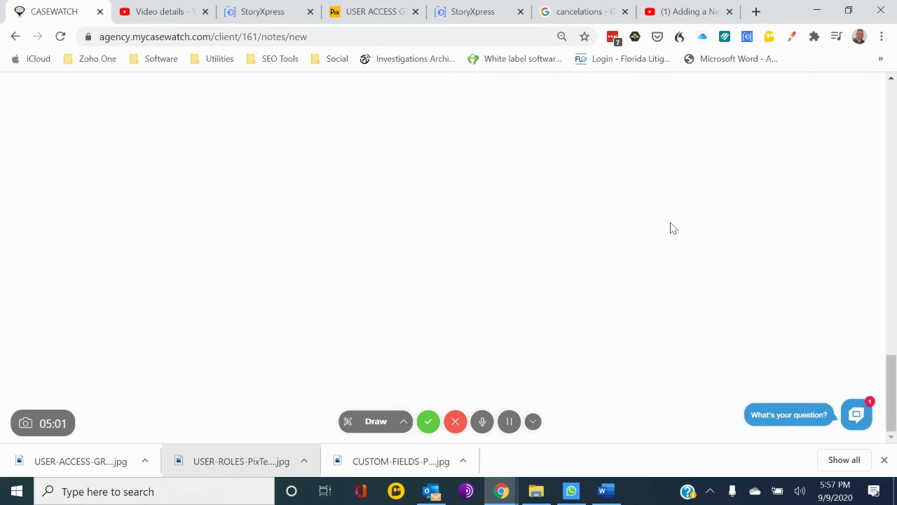
scroll(689, 275, "down", 3)
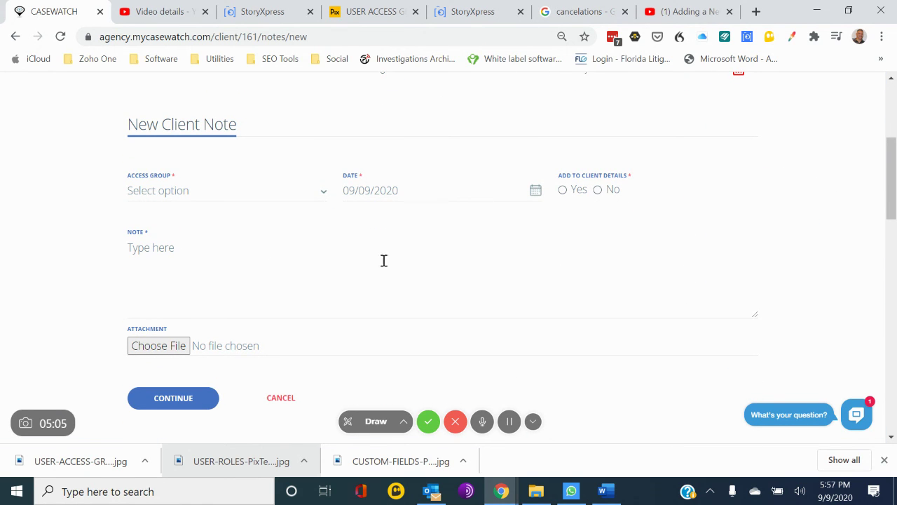
scroll(384, 265, "up", 3)
scroll(384, 266, "up", 1)
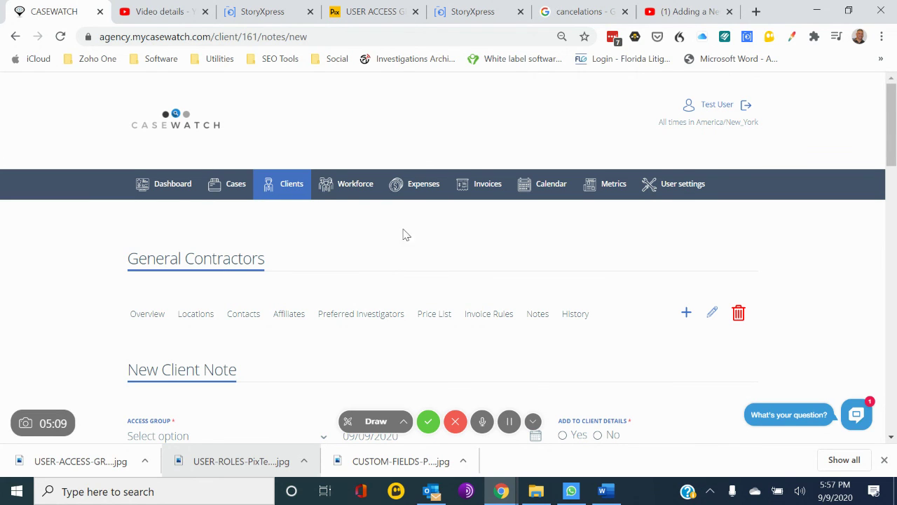
scroll(334, 353, "down", 2)
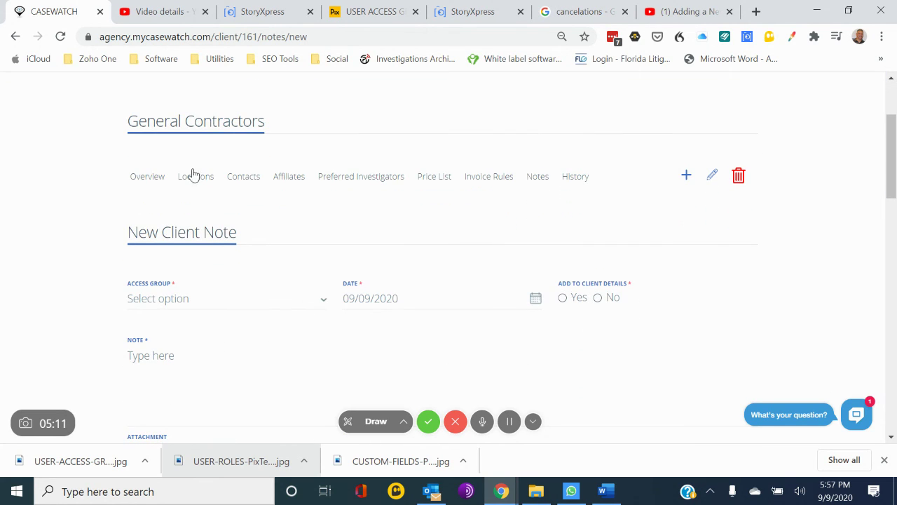
left_click(435, 178)
Check the empty Invoice Rules and Notes, then the History showing one 'created' event.
left_click(491, 178)
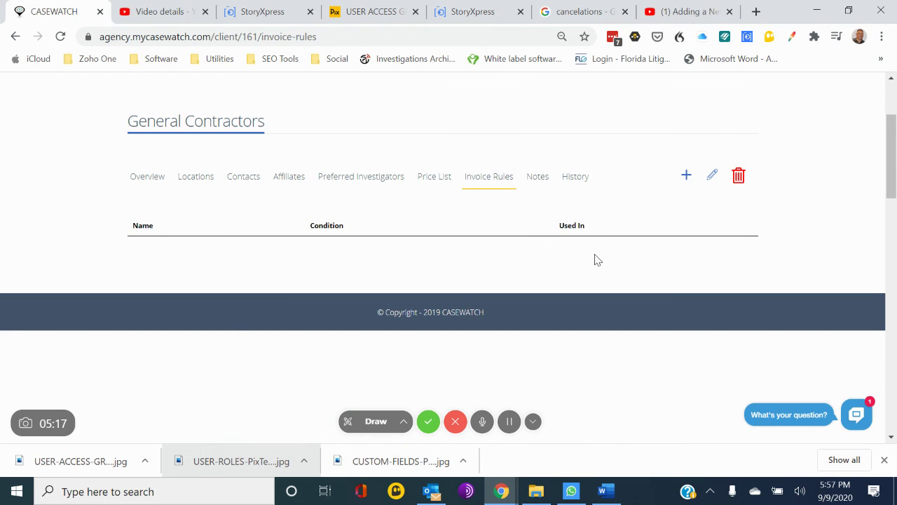
left_click(538, 185)
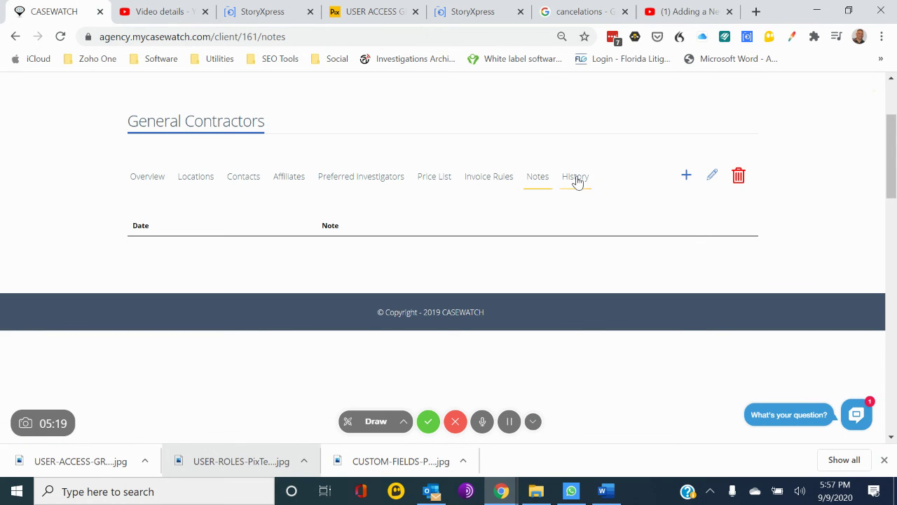
left_click(575, 179)
scroll(600, 221, "up", 2)
scroll(594, 210, "down", 2)
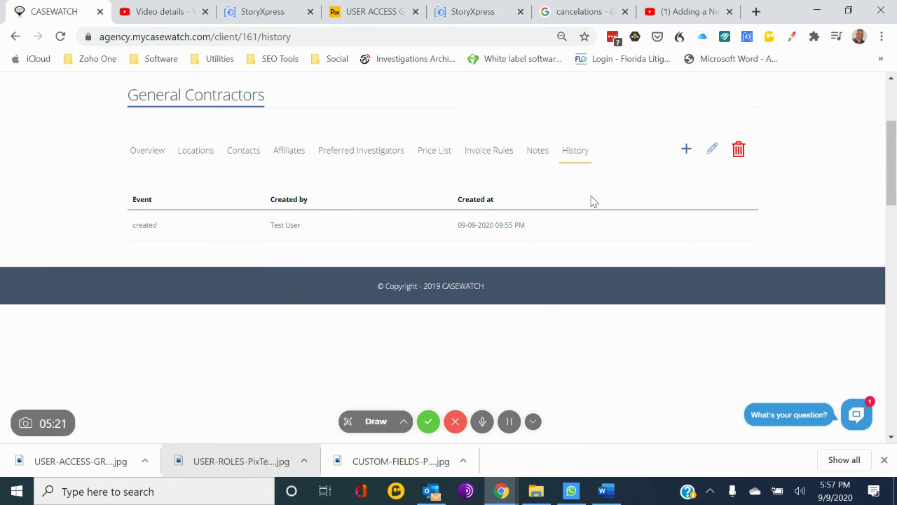
scroll(591, 201, "up", 3)
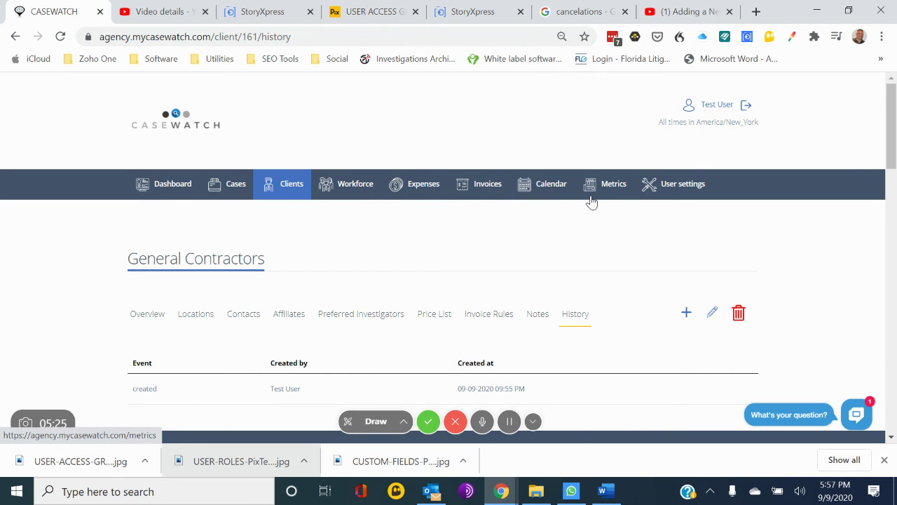
scroll(591, 201, "down", 4)
scroll(593, 201, "up", 3)
scroll(591, 201, "up", 1)
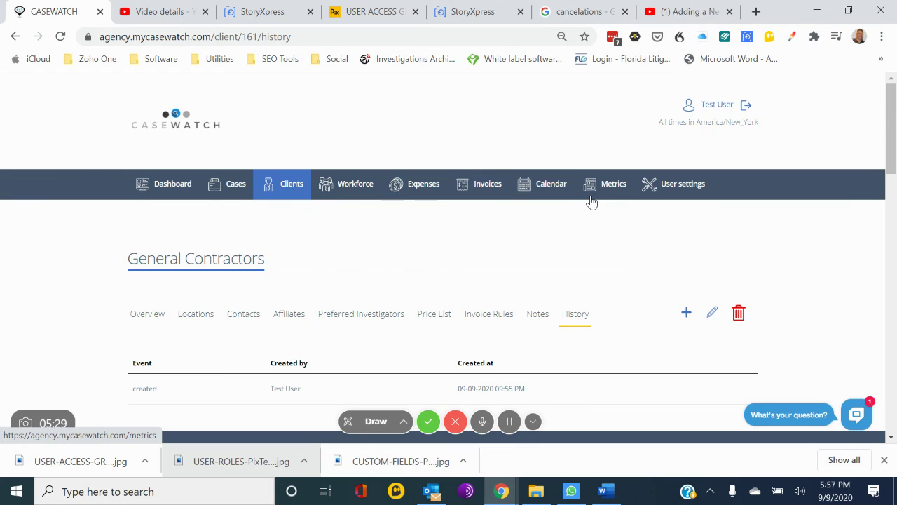